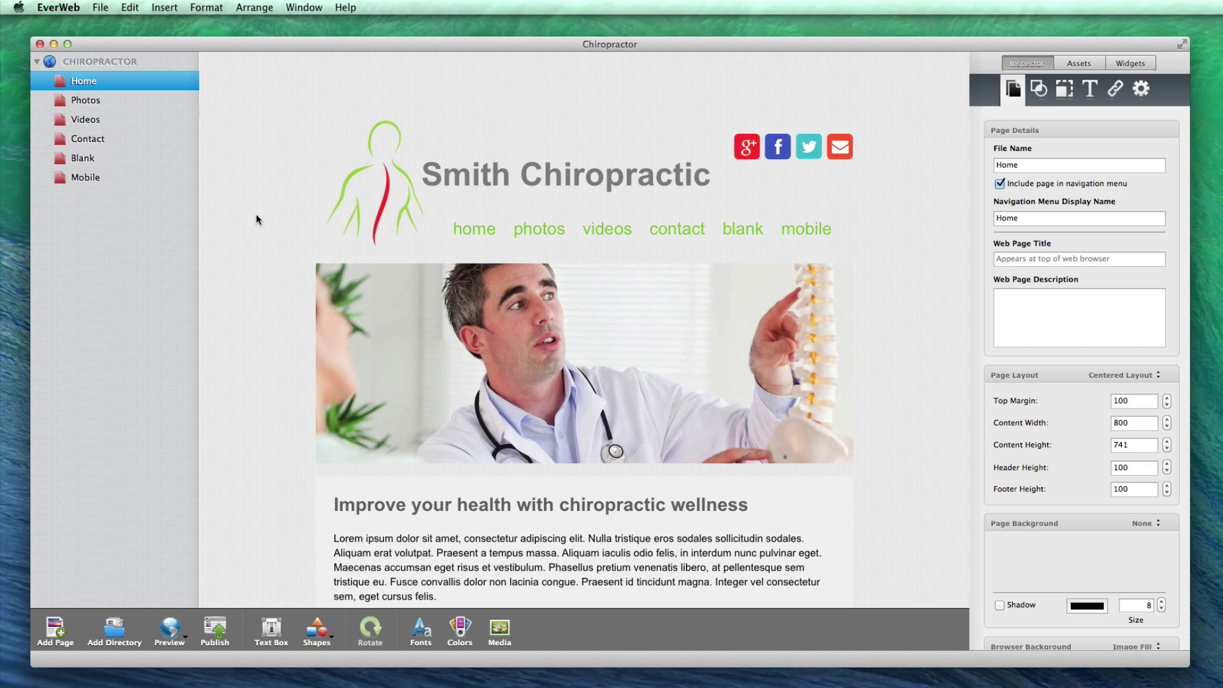
- Look through the app preferences, then try publishing the site
{"action": "left_click", "coordinate": [60, 8]}
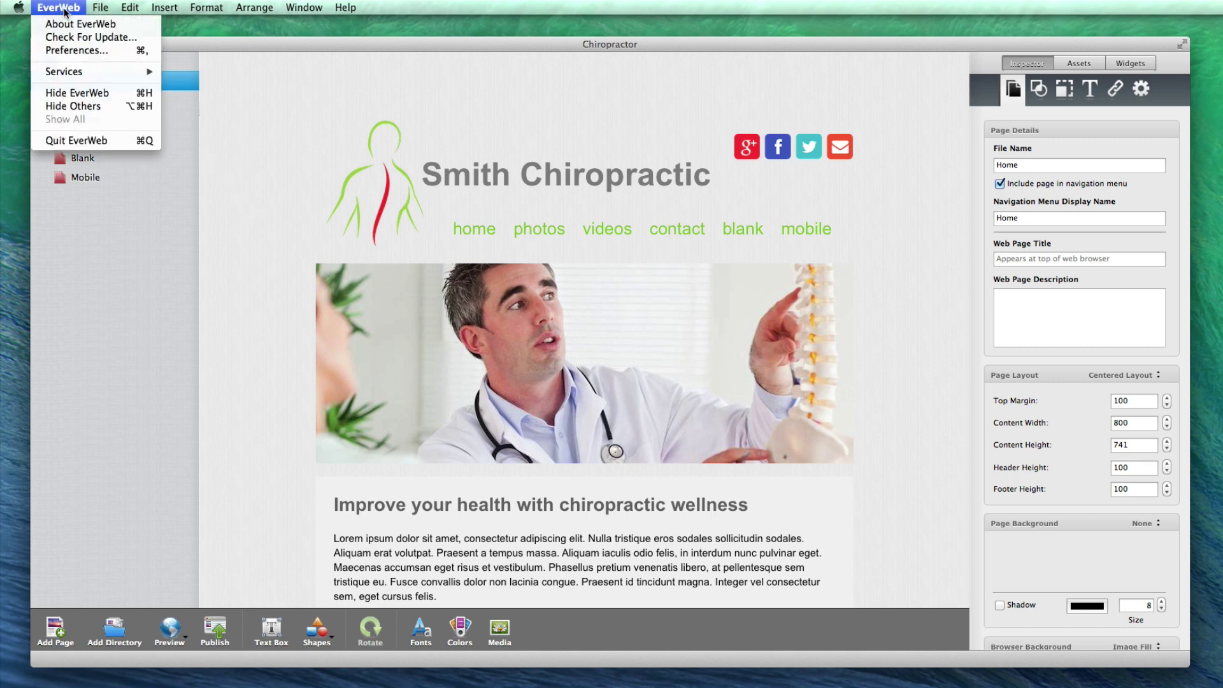
{"action": "left_click", "coordinate": [123, 50]}
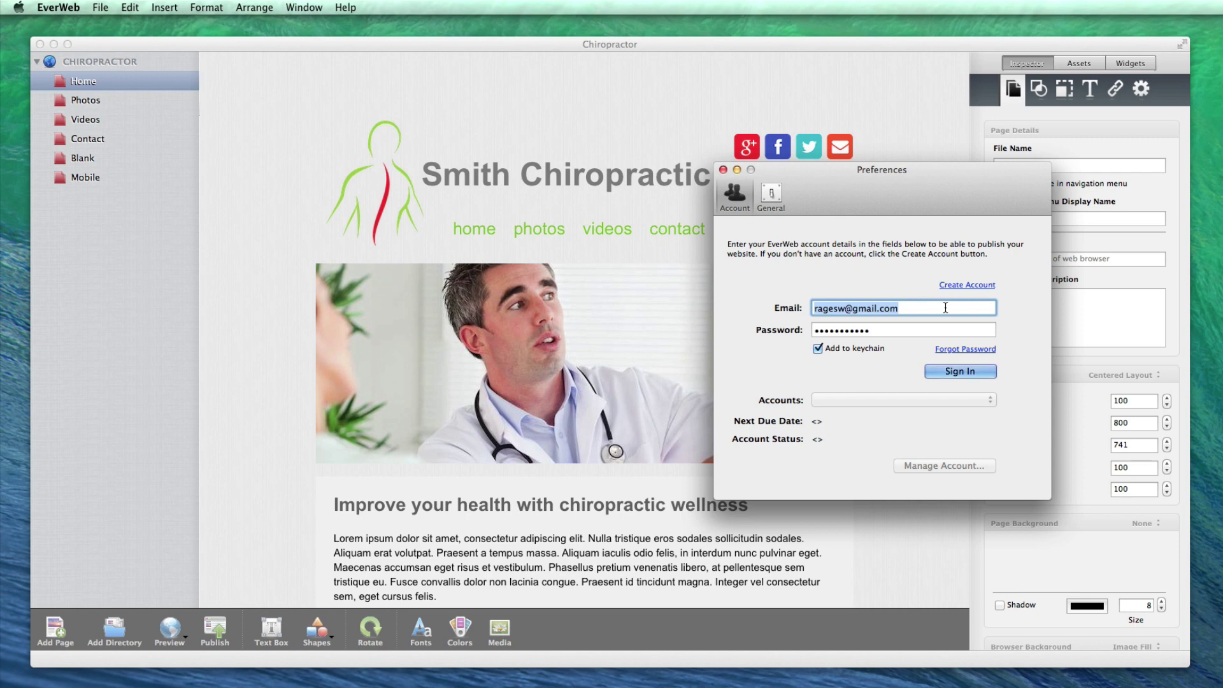
{"action": "left_click", "coordinate": [723, 170]}
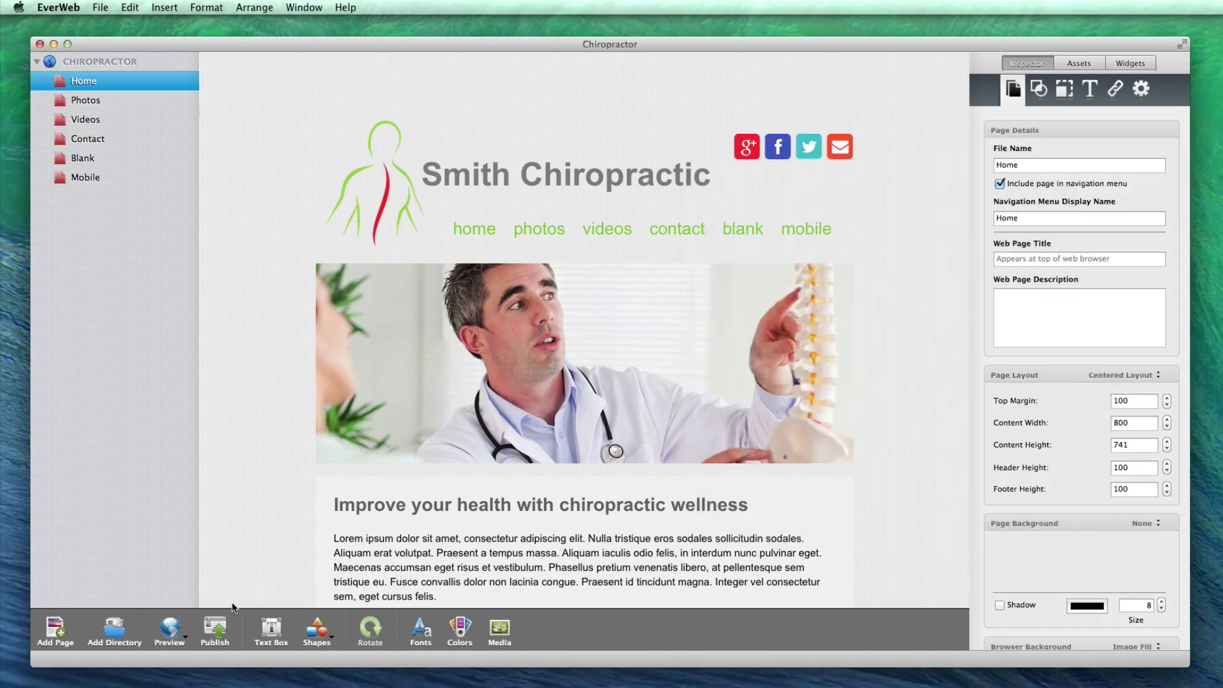
{"action": "left_click", "coordinate": [216, 627]}
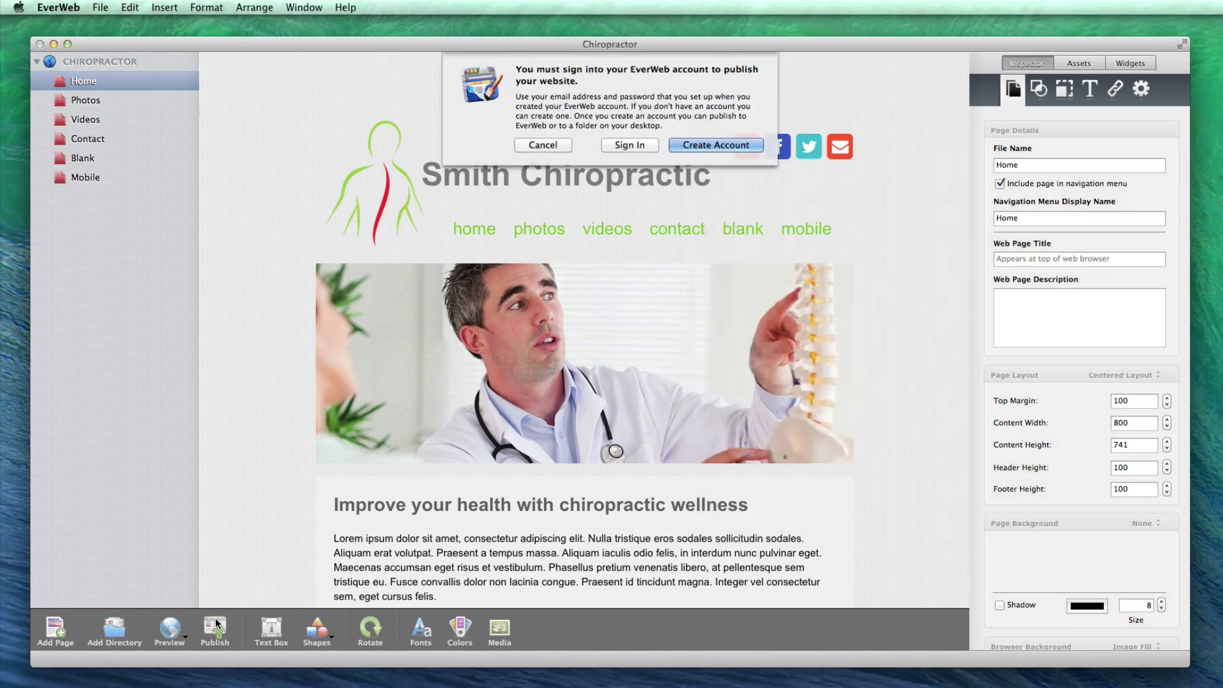
- Sign in to the EverWeb account with email and password from the site's publishing settings
{"action": "left_click", "coordinate": [626, 145]}
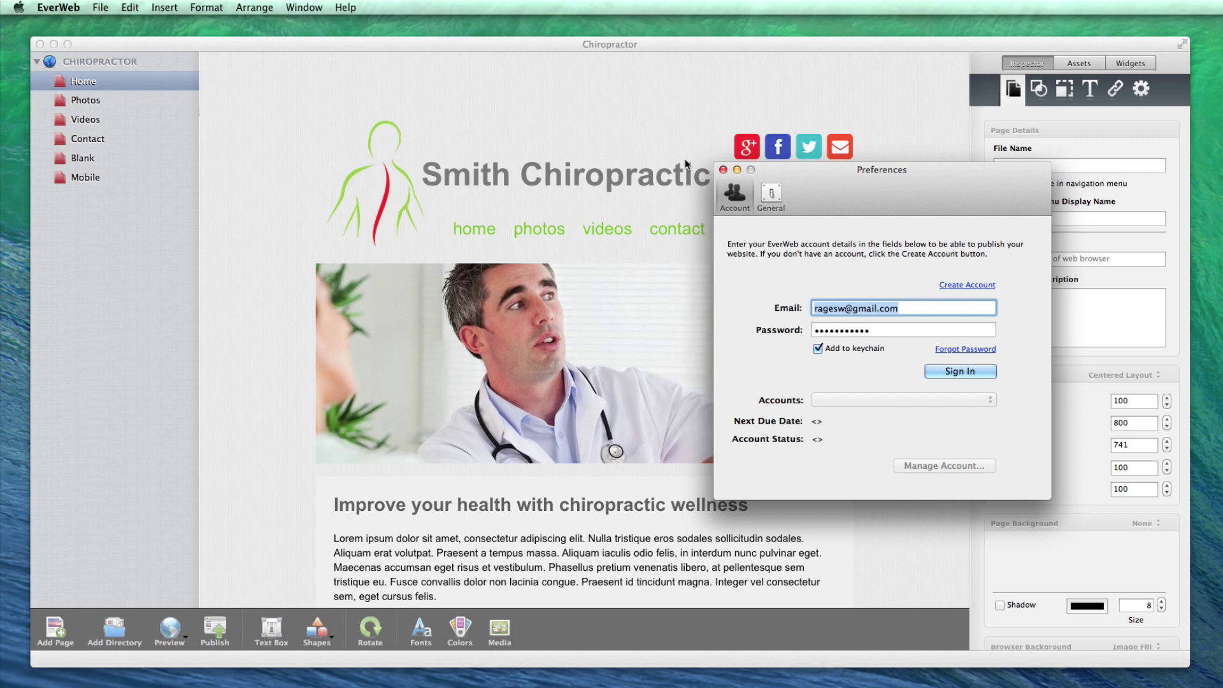
{"action": "left_click", "coordinate": [723, 171]}
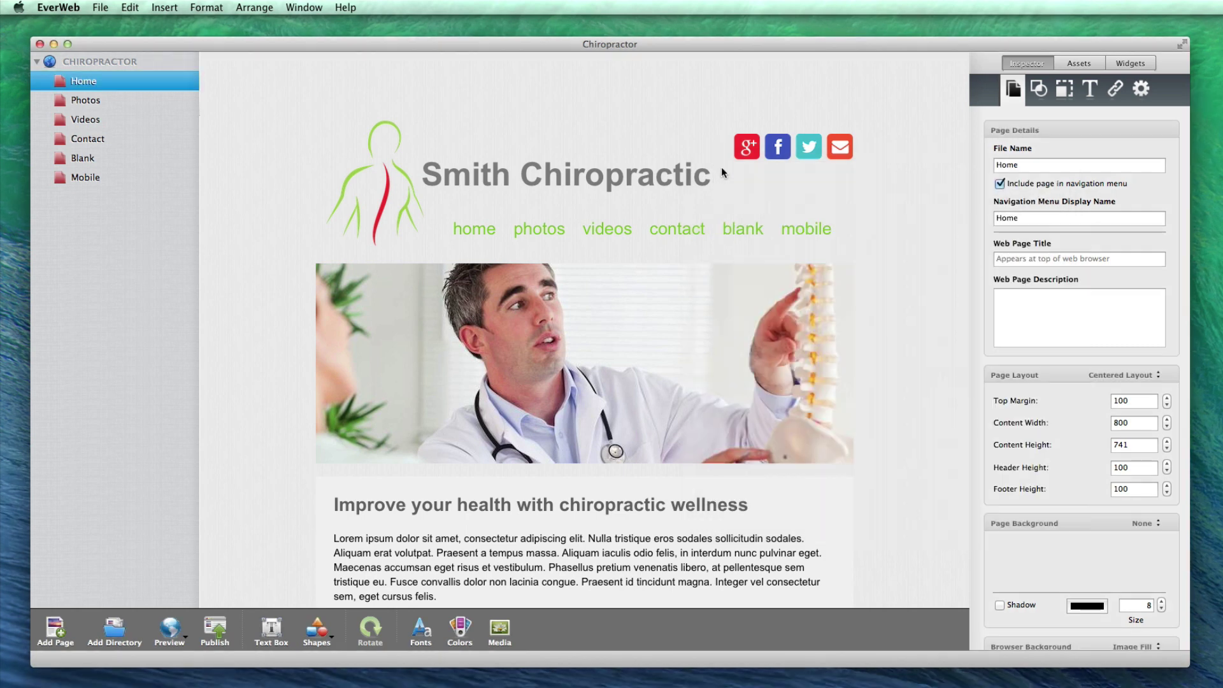
{"action": "left_click", "coordinate": [122, 62]}
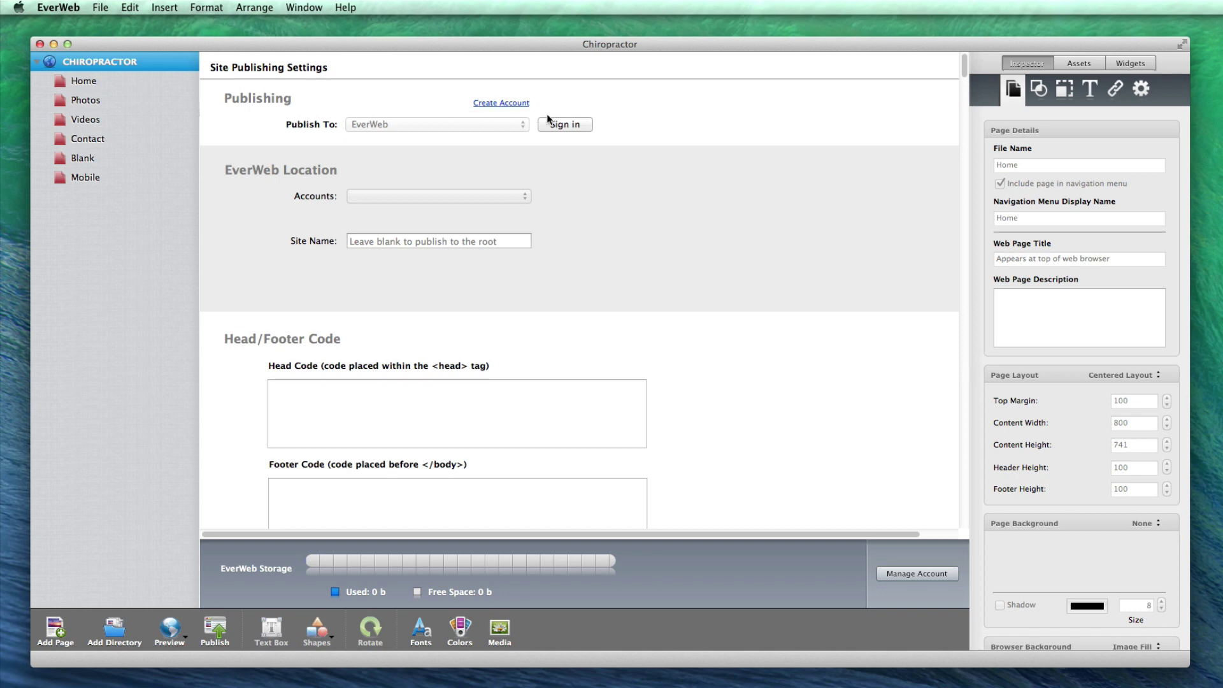
{"action": "left_click", "coordinate": [571, 125]}
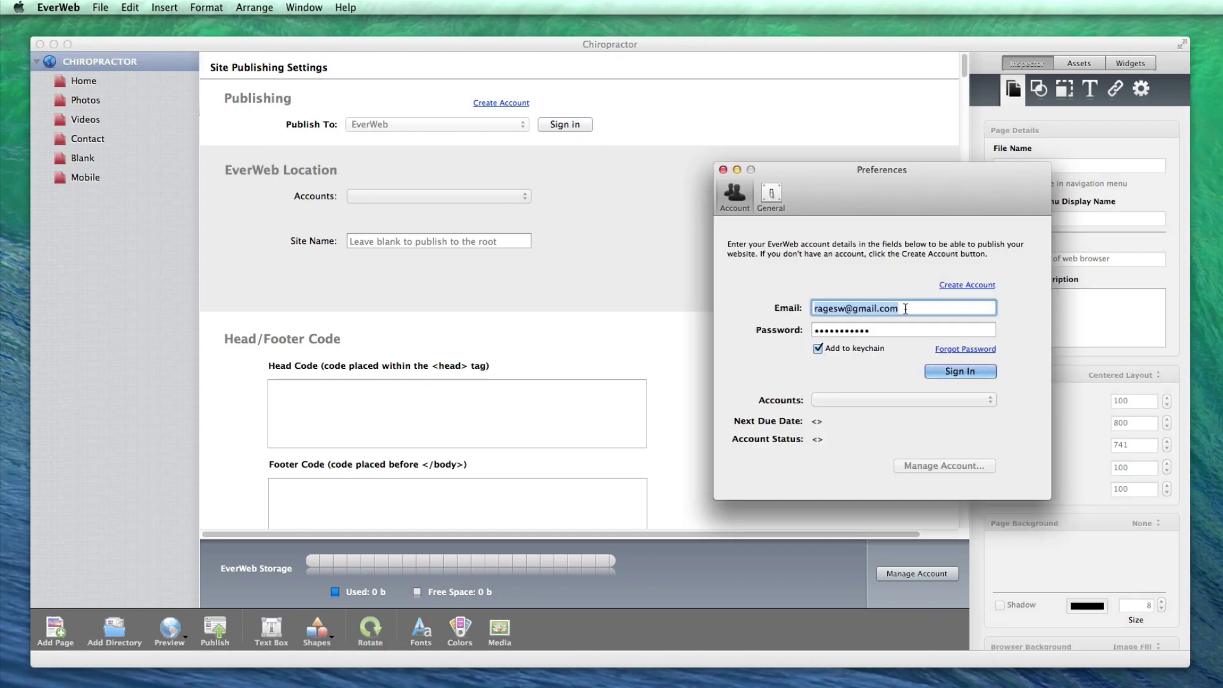
{"action": "key", "text": "Tab"}
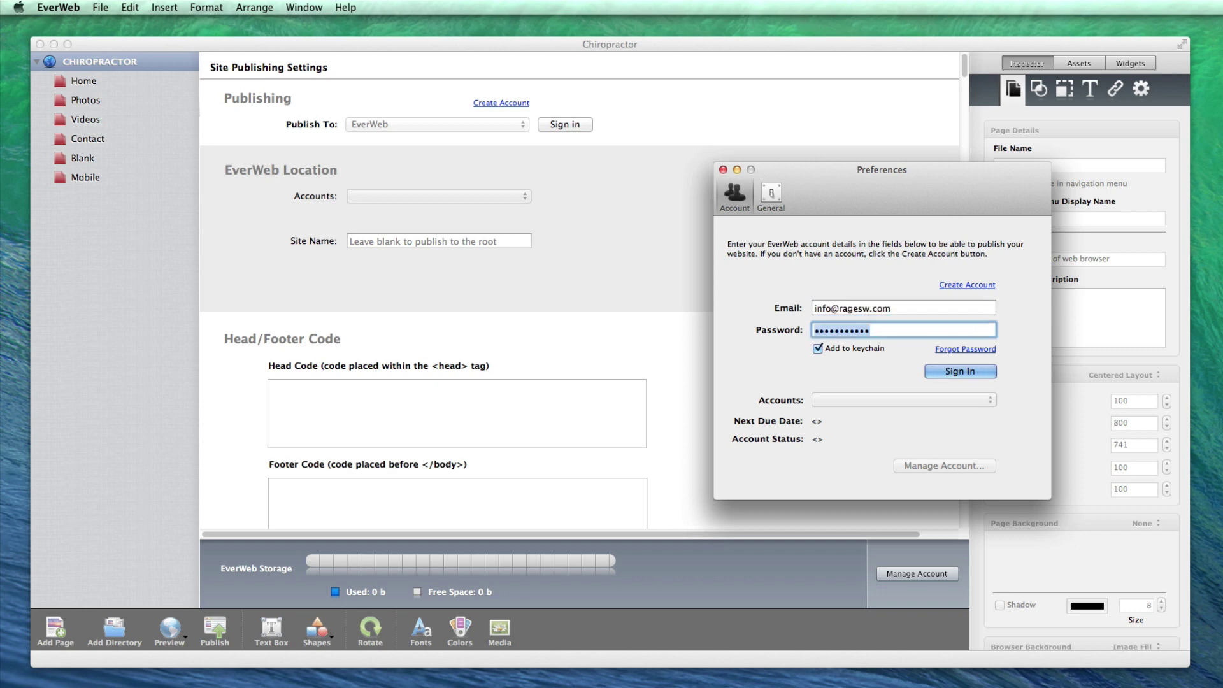
{"action": "type", "text": "•••••••"}
{"action": "type", "text": "••••"}
{"action": "left_click", "coordinate": [977, 371]}
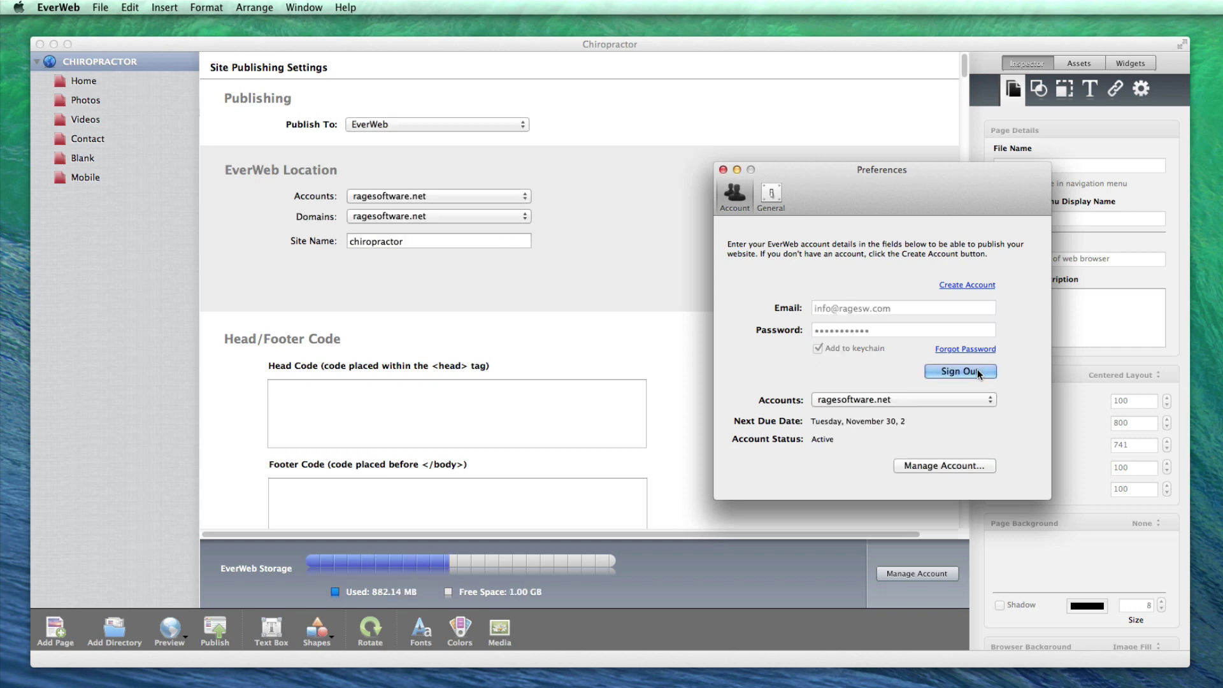
{"action": "left_click", "coordinate": [723, 169]}
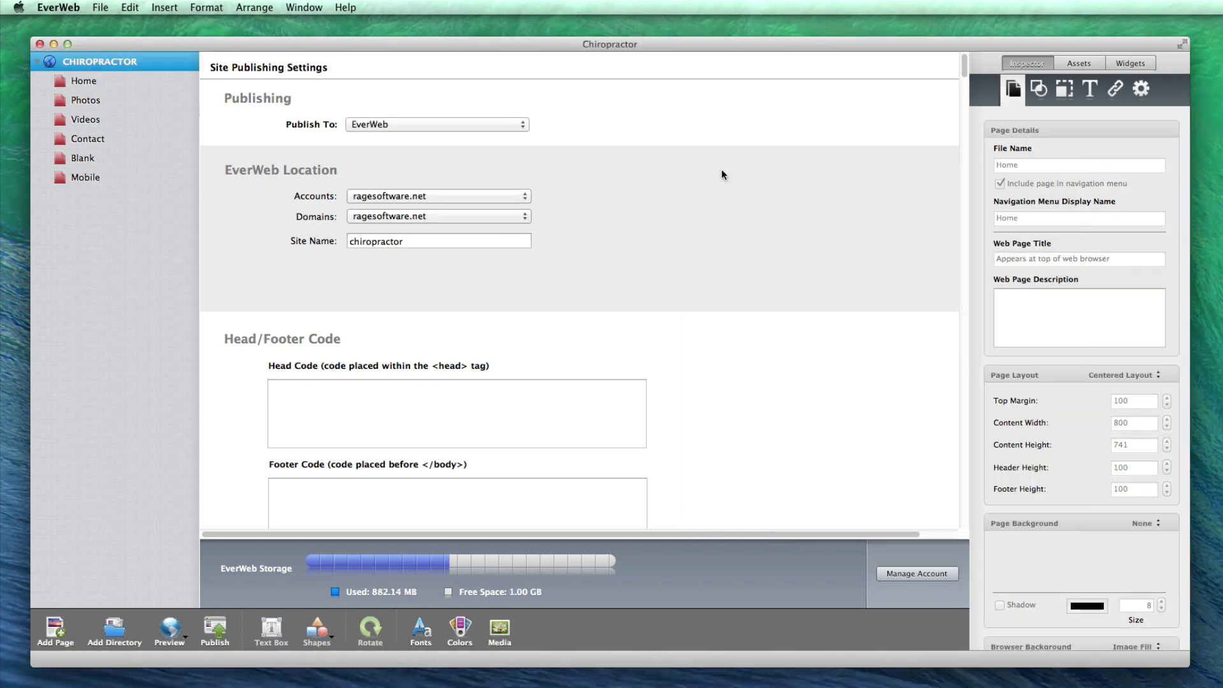
{"action": "left_click", "coordinate": [523, 126]}
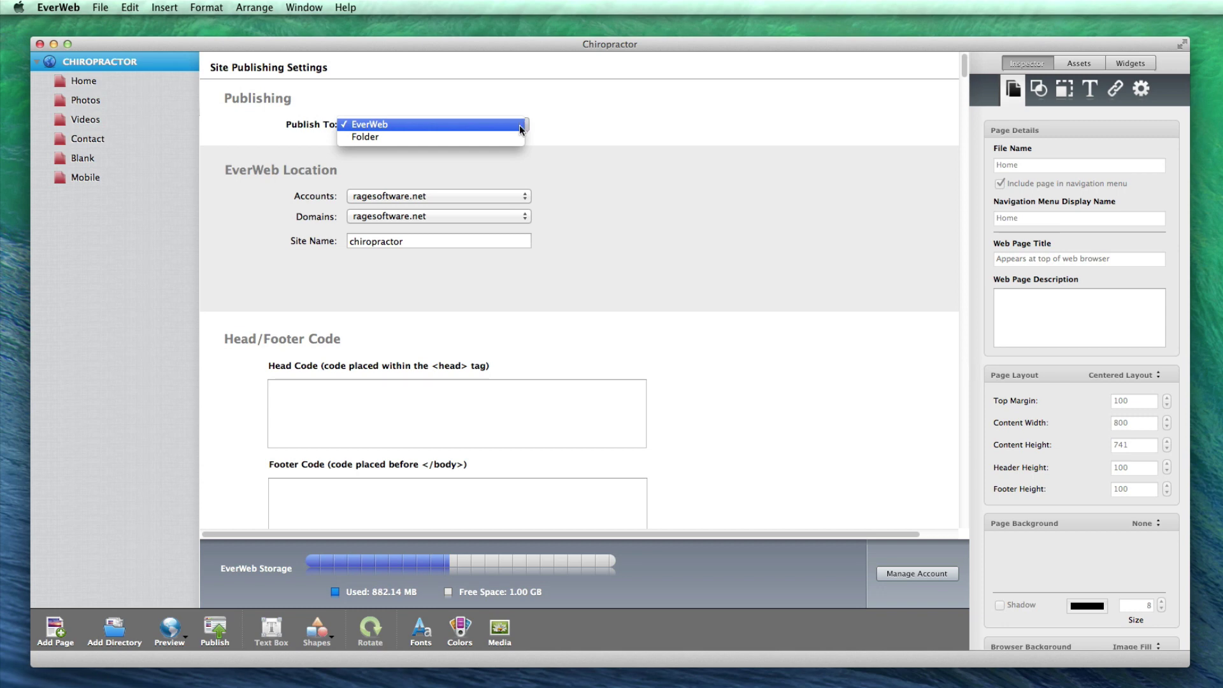
{"action": "left_click", "coordinate": [516, 139]}
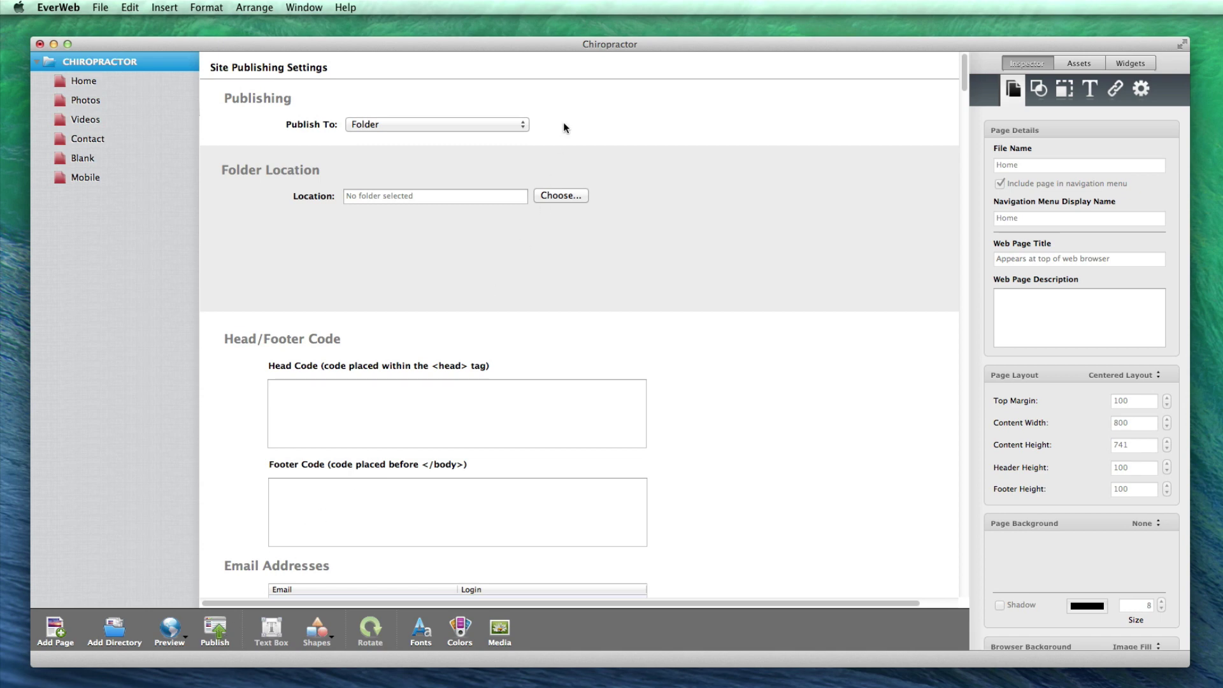
{"action": "left_click", "coordinate": [522, 123]}
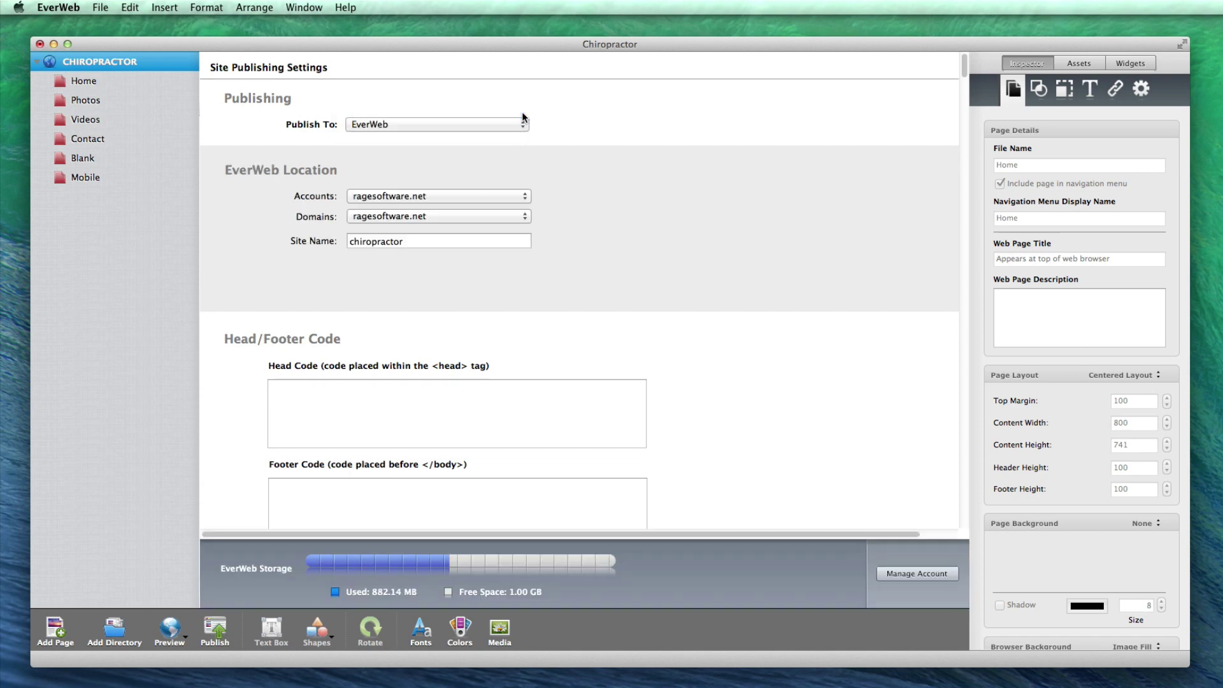
{"action": "left_click", "coordinate": [525, 196]}
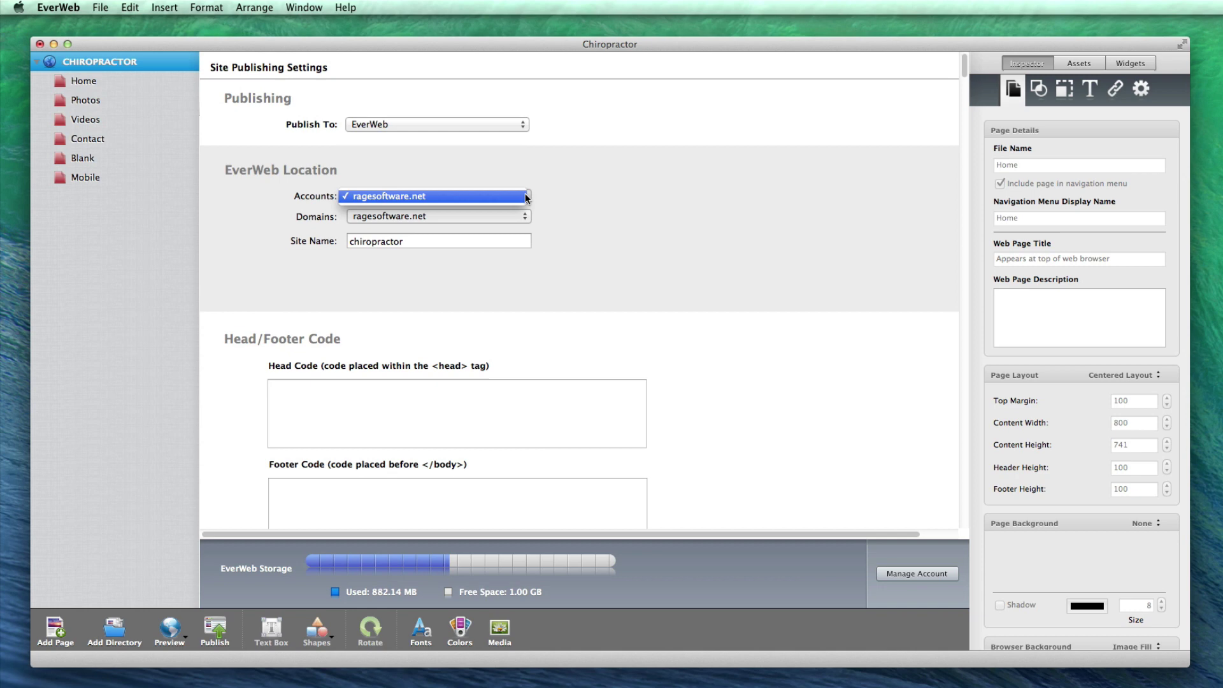
{"action": "left_click", "coordinate": [524, 197]}
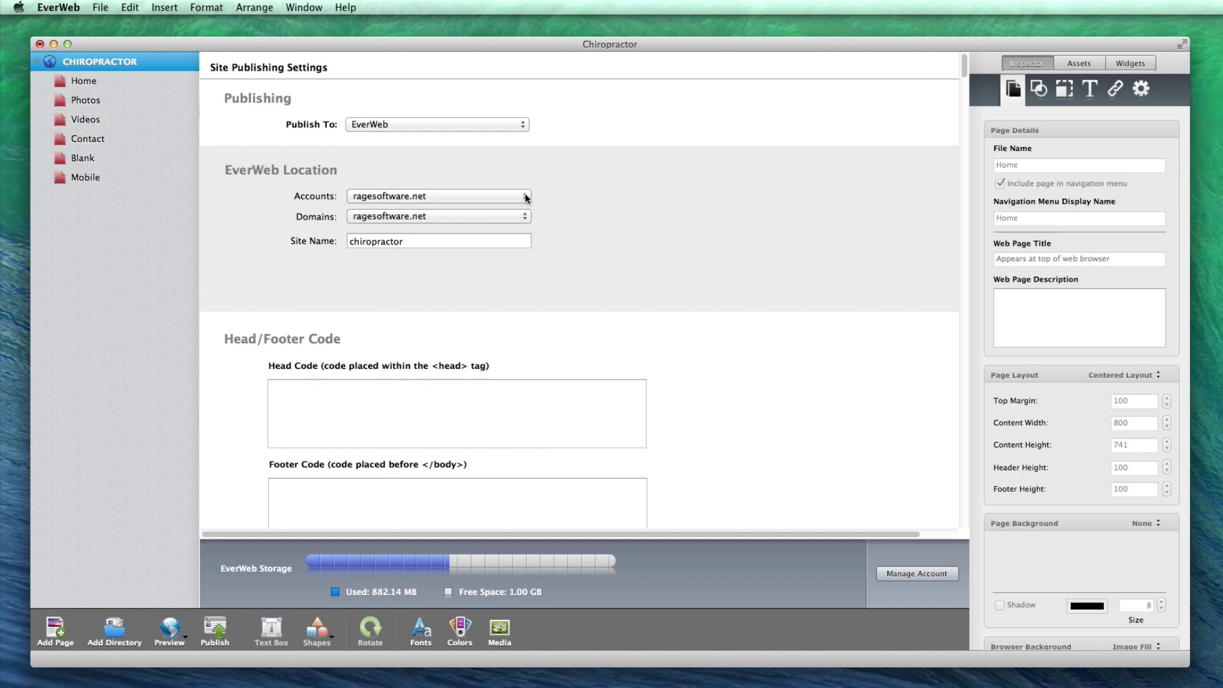
{"action": "left_click", "coordinate": [525, 217]}
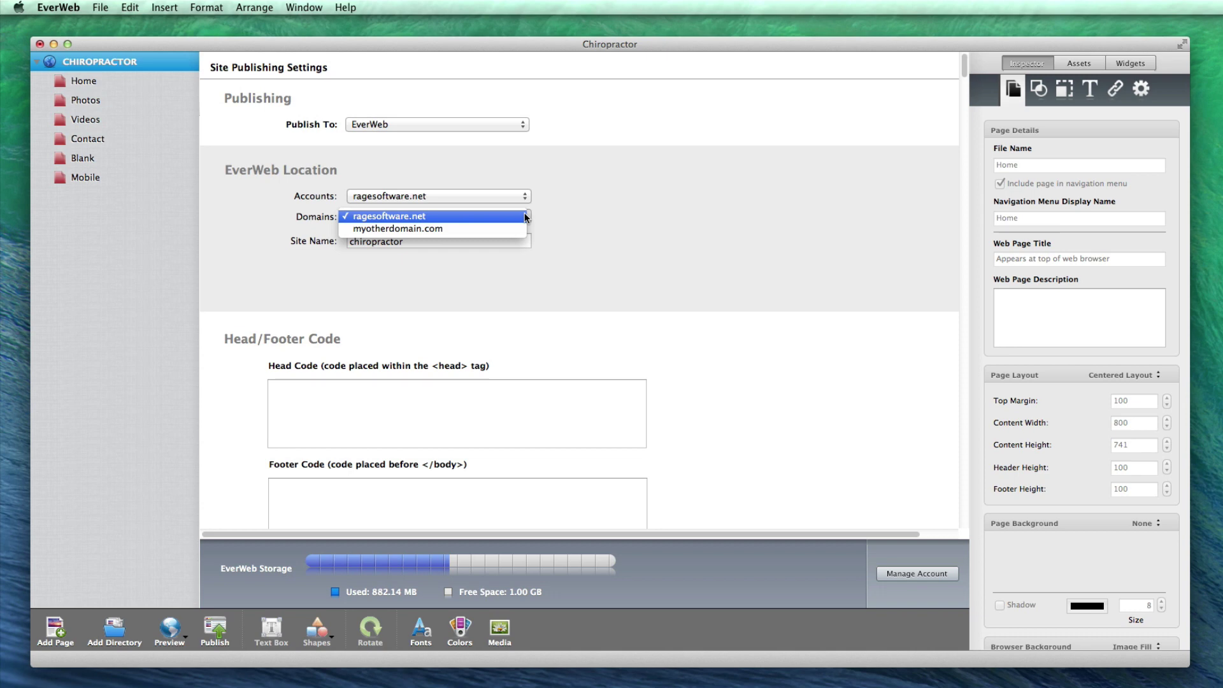
{"action": "left_click", "coordinate": [525, 215]}
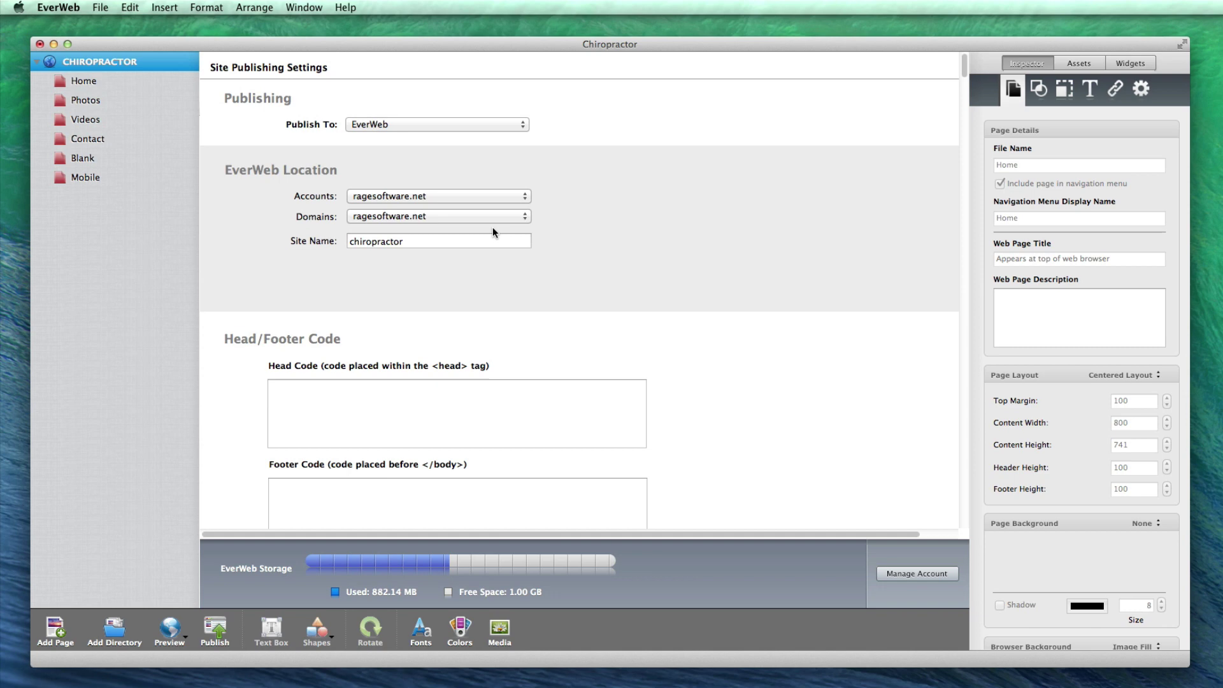
- Erase the 'chiropractor' site name and publish the site to the ragesoftware.net root
{"action": "double_click", "coordinate": [477, 239]}
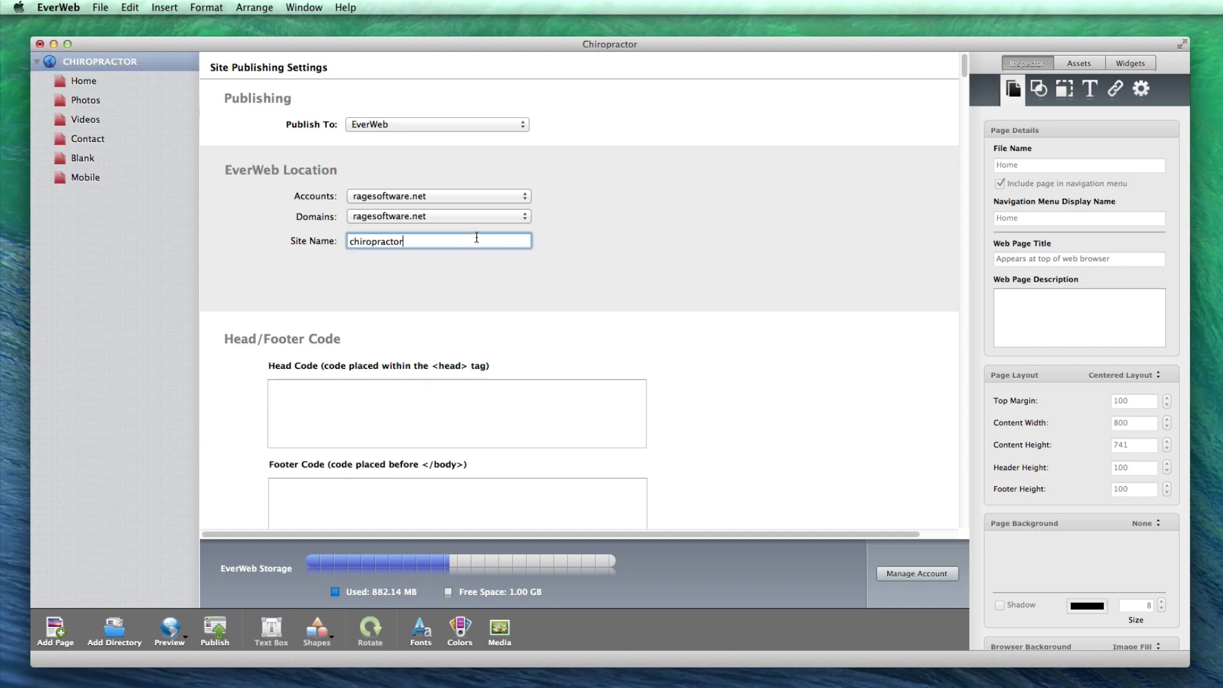
{"action": "type", "text": "temporary"}
{"action": "key", "text": "super+a"}
{"action": "key", "text": "BackSpace"}
{"action": "left_click", "coordinate": [216, 633]}
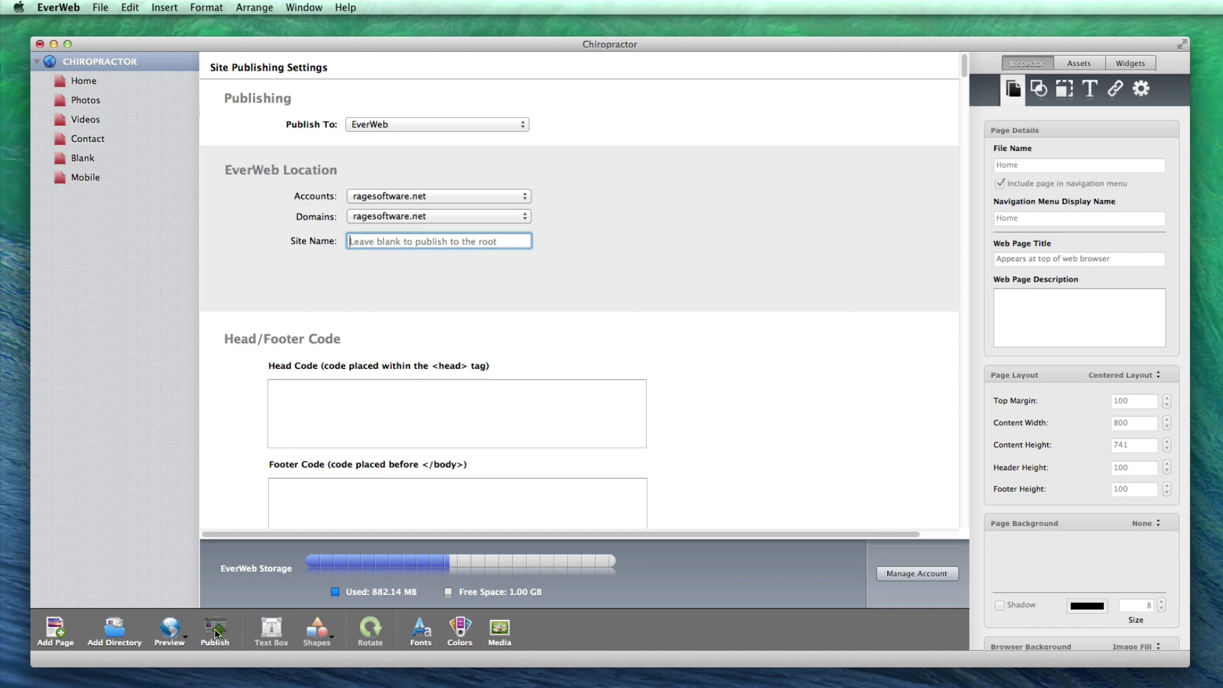